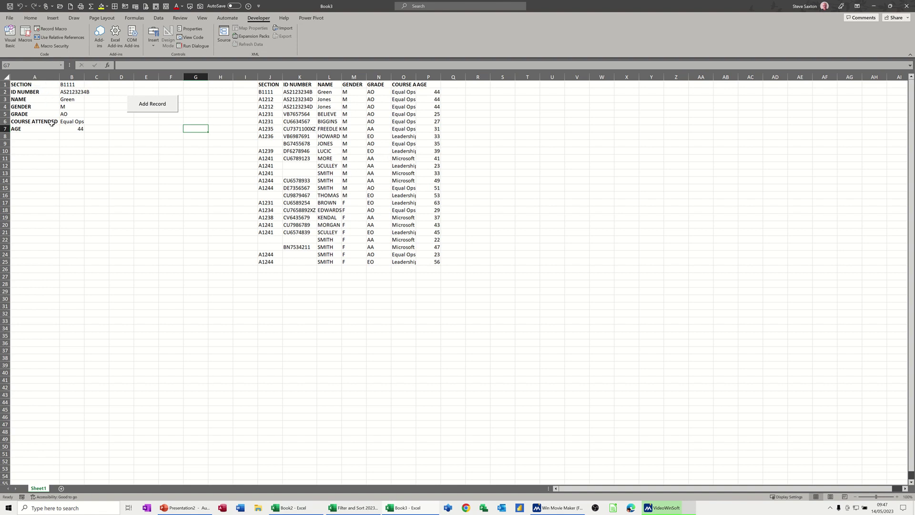
- Add the form record, change the name in B3 to Black, and add it to the list's top
{"action": "left_click", "coordinate": [150, 105]}
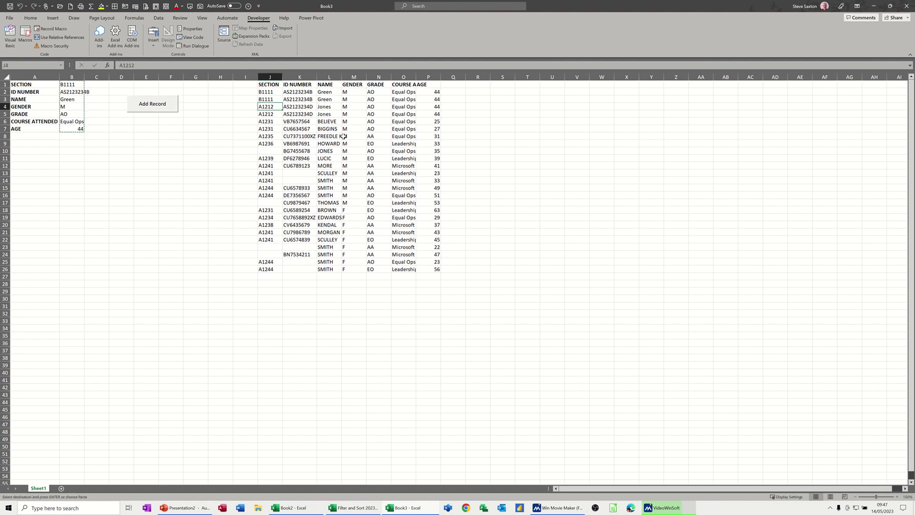
{"action": "left_click", "coordinate": [68, 99]}
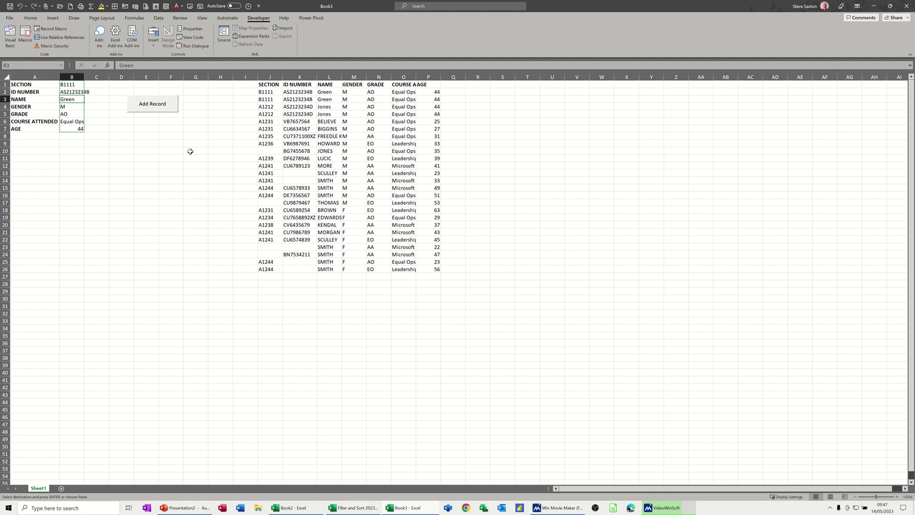
{"action": "type", "text": "Black"}
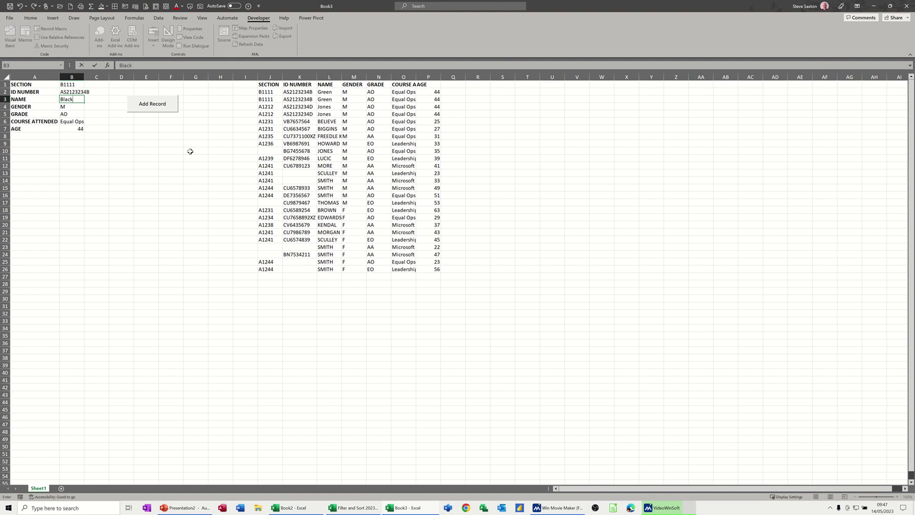
{"action": "key", "text": "Return"}
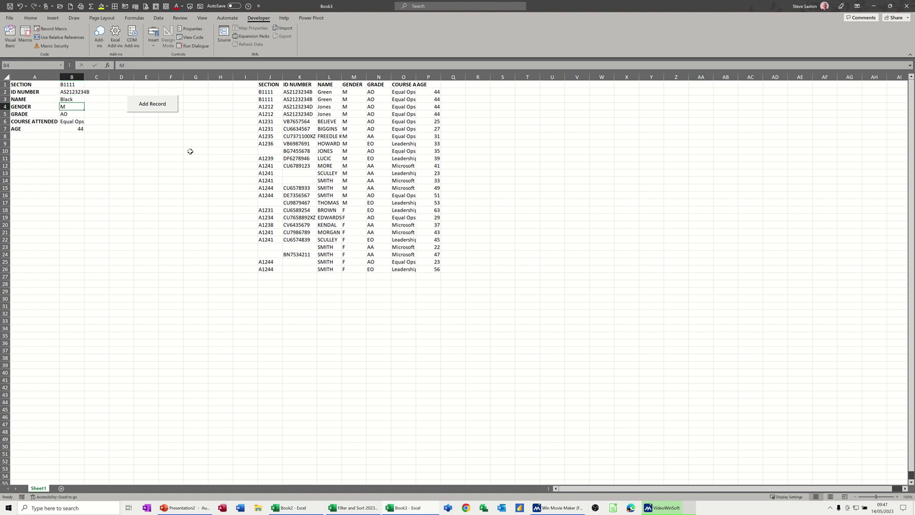
{"action": "left_click", "coordinate": [151, 107]}
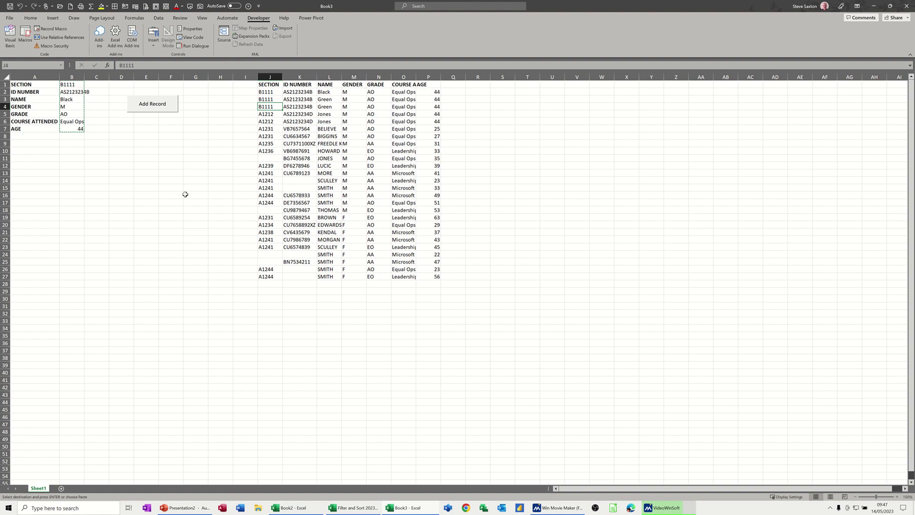
{"action": "key", "text": "Escape"}
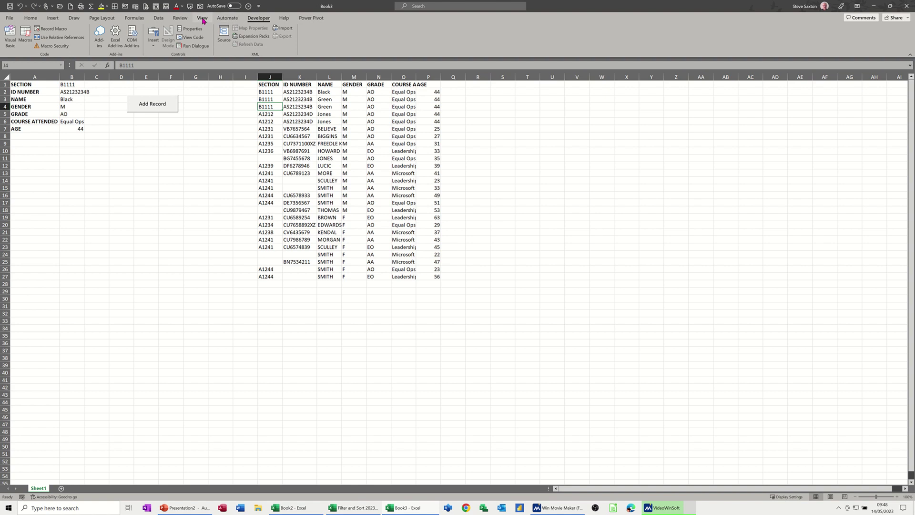
{"action": "right_click", "coordinate": [229, 21]}
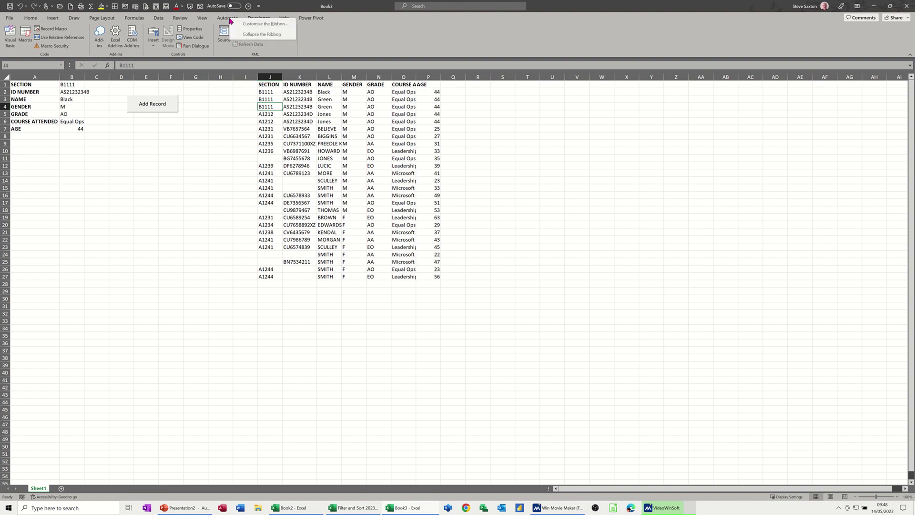
{"action": "left_click", "coordinate": [254, 25]}
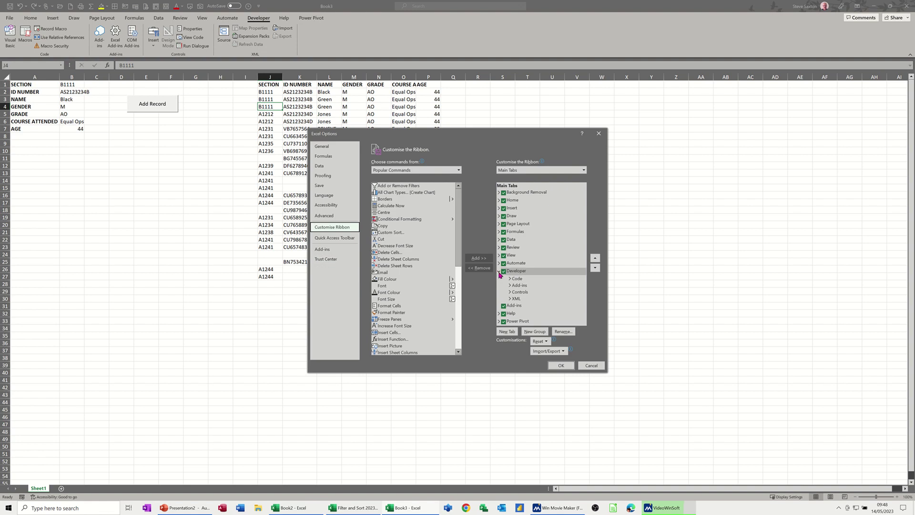
{"action": "left_click", "coordinate": [591, 365]}
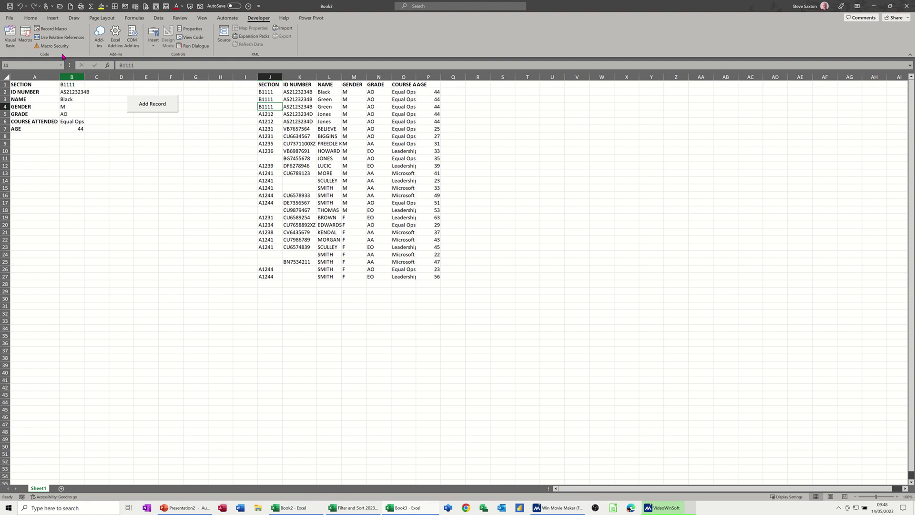
- Begin recording Macro2, with the Personal Macro Workbook chosen as its storage location
{"action": "left_click", "coordinate": [52, 29]}
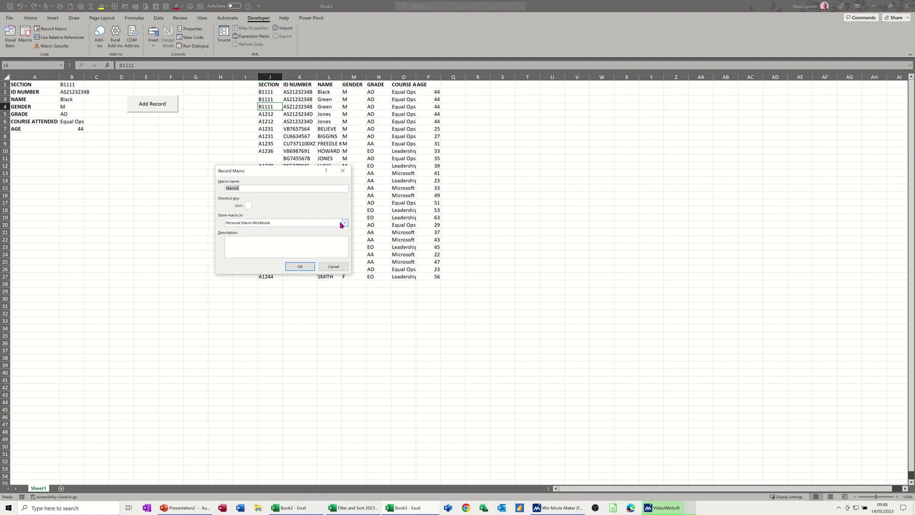
{"action": "left_click", "coordinate": [345, 223]}
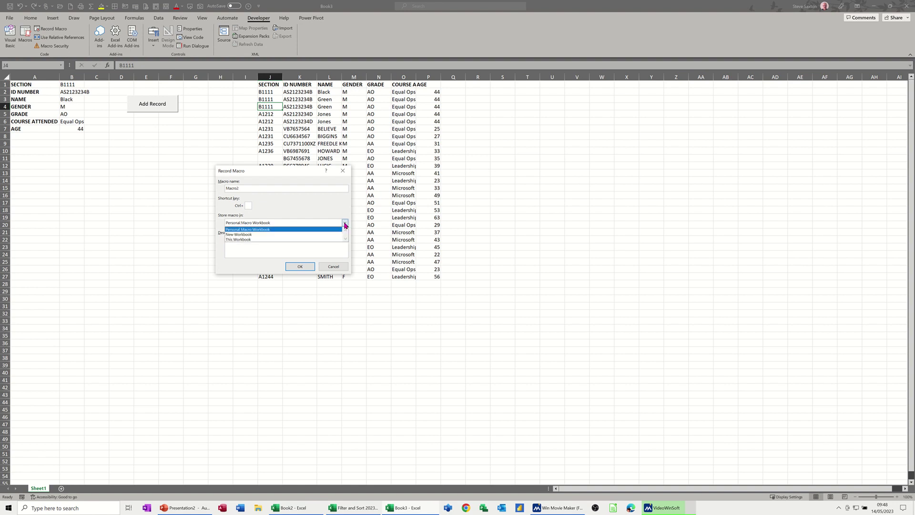
{"action": "left_click", "coordinate": [264, 229]}
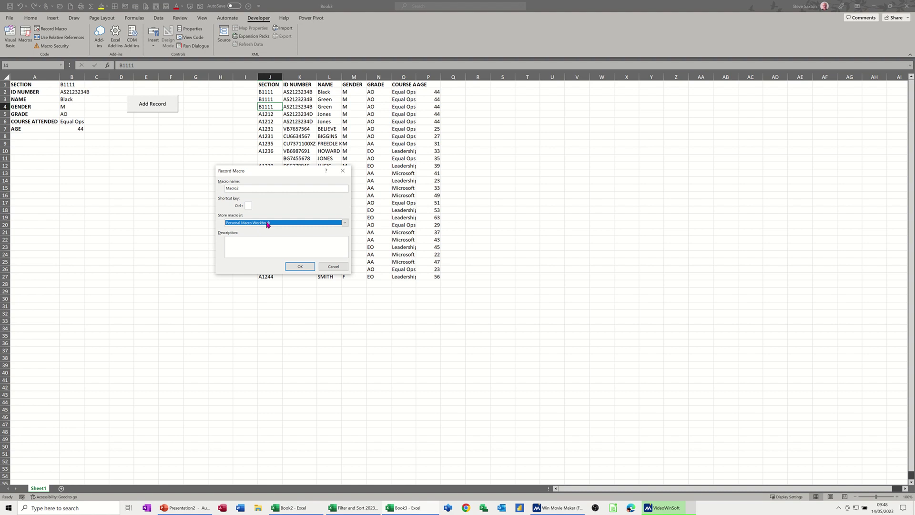
{"action": "left_click", "coordinate": [297, 268]}
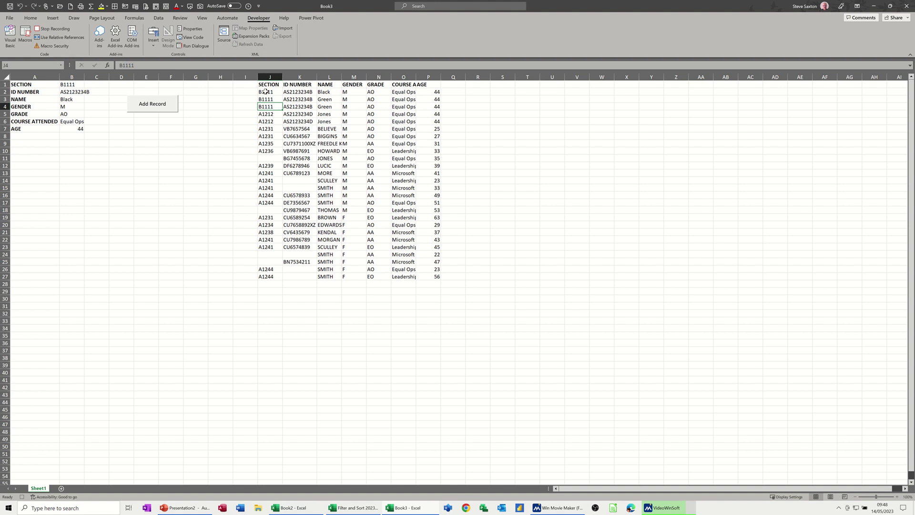
- Insert blank cells at J2:P3, shifting the existing records down
{"action": "left_click_drag", "start_coordinate": [266, 92], "coordinate": [428, 91]}
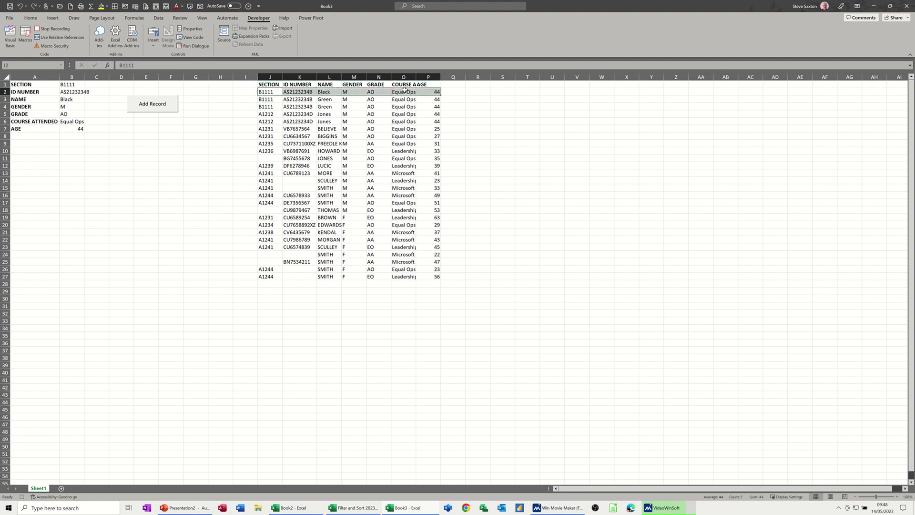
{"action": "right_click", "coordinate": [349, 90]}
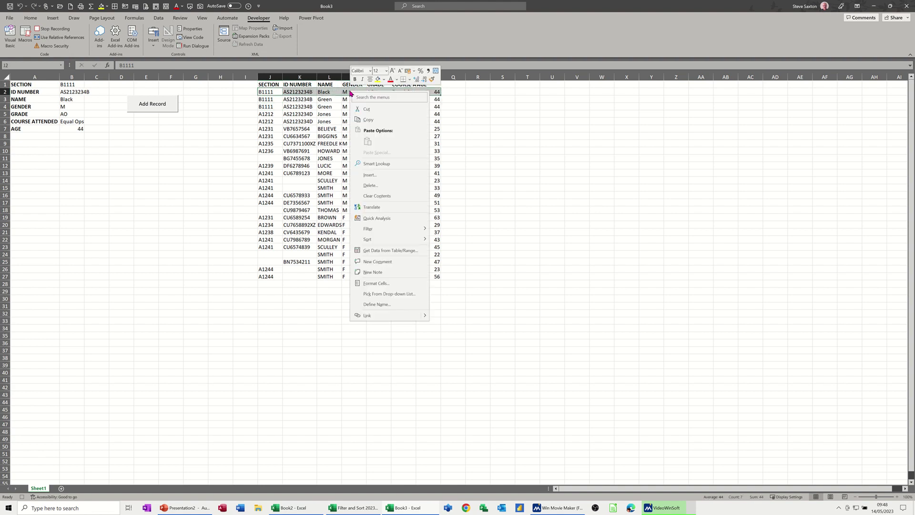
{"action": "left_click", "coordinate": [369, 175]}
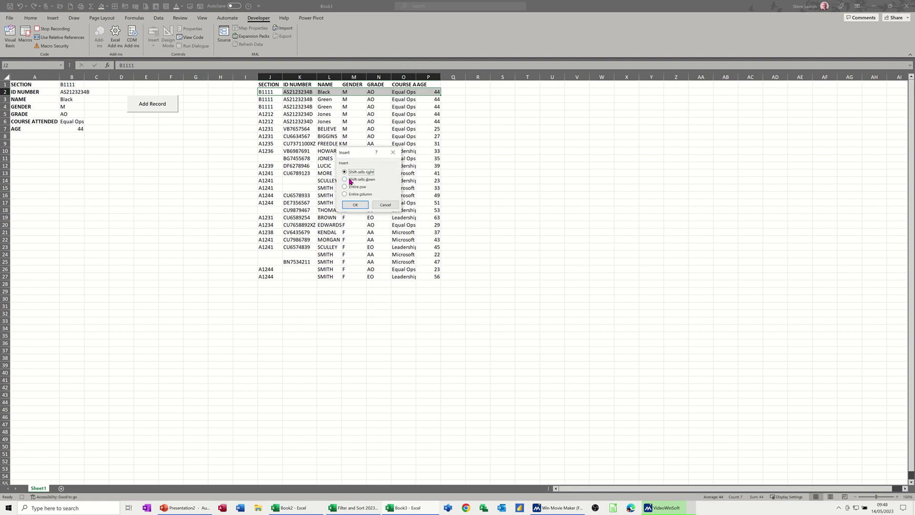
{"action": "left_click", "coordinate": [350, 181]}
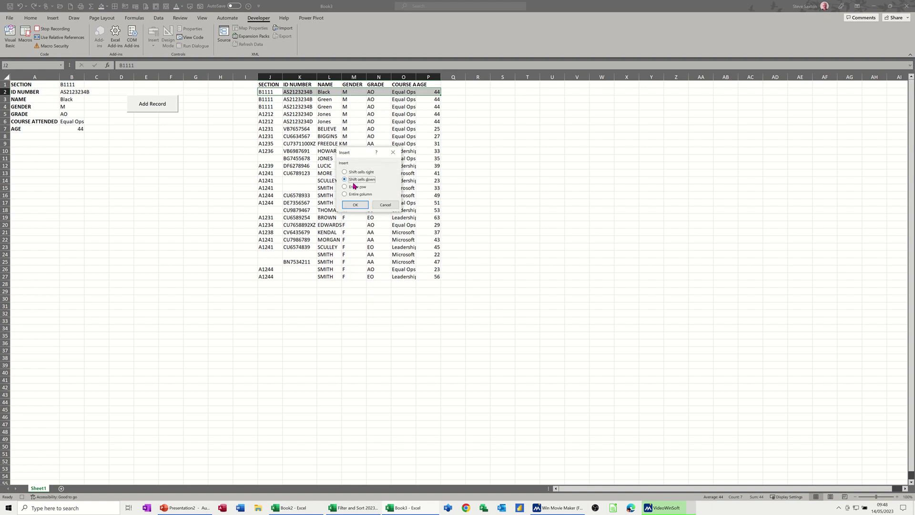
{"action": "left_click", "coordinate": [355, 205]}
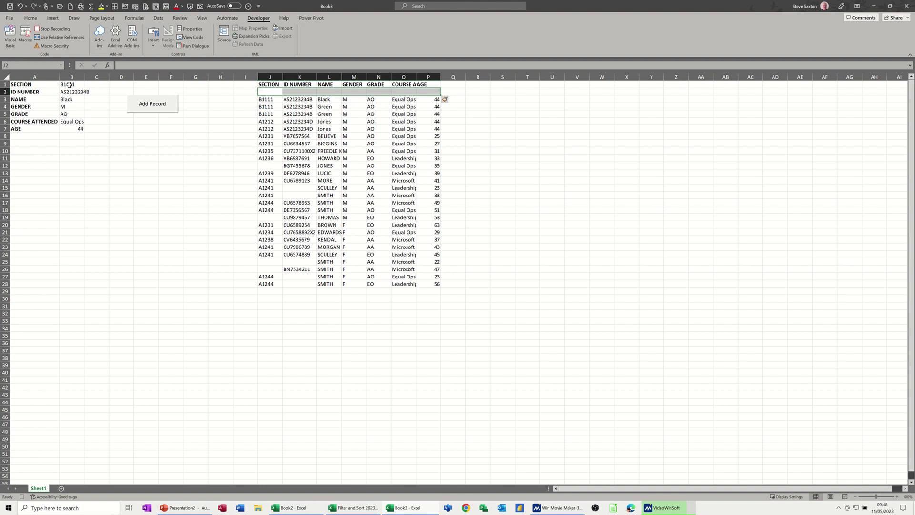
- Copy the form values B1:B7 and paste them transposed into row J2:P2
{"action": "left_click_drag", "start_coordinate": [69, 84], "coordinate": [69, 125]}
{"action": "right_click", "coordinate": [69, 128]}
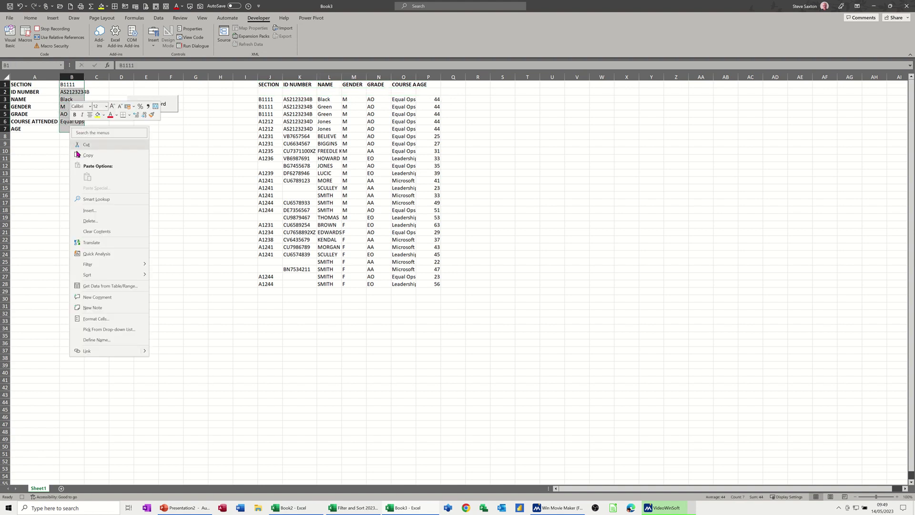
{"action": "left_click", "coordinate": [100, 149]}
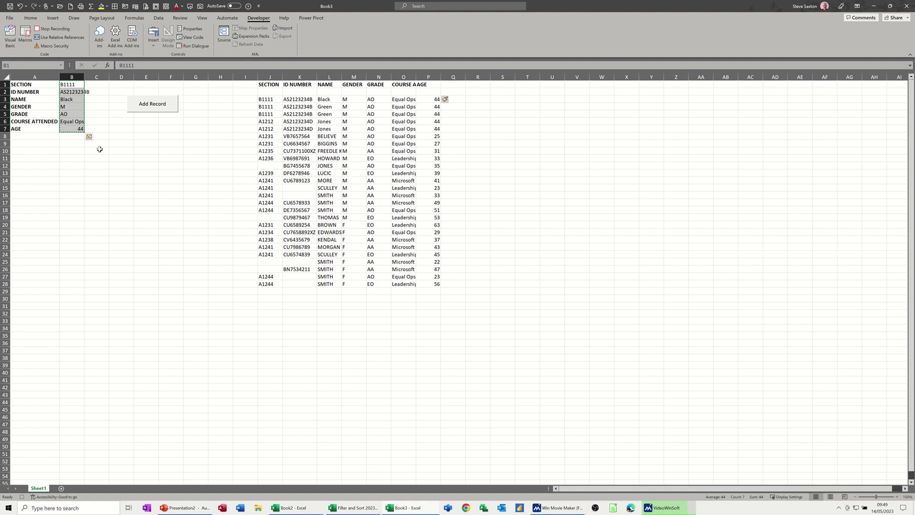
{"action": "left_click", "coordinate": [269, 90]}
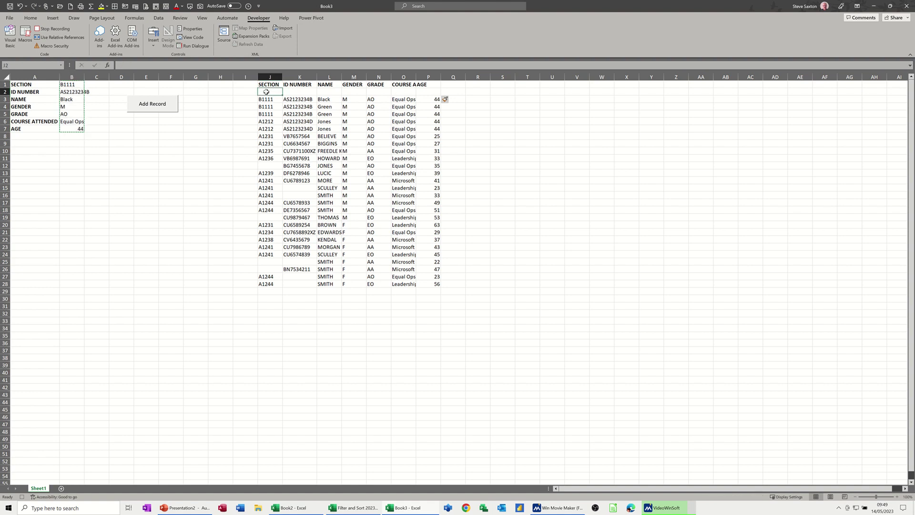
{"action": "left_click", "coordinate": [30, 18]}
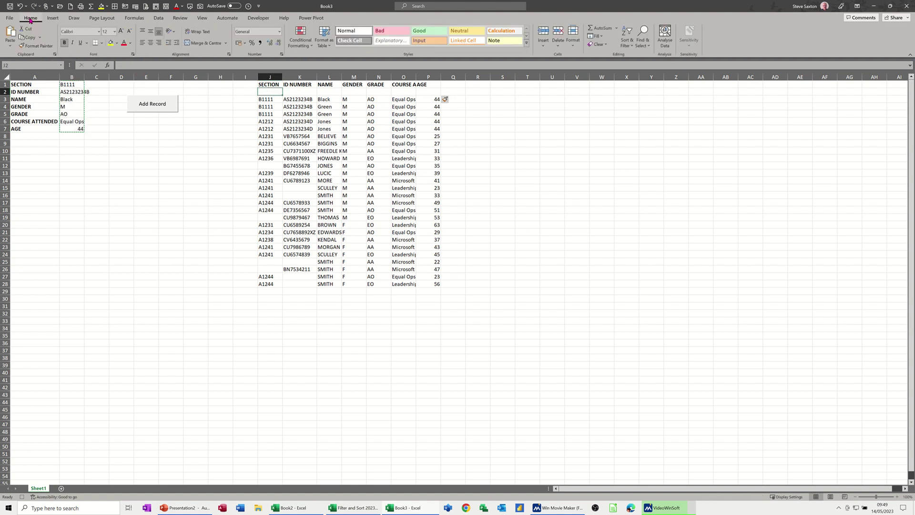
{"action": "left_click", "coordinate": [10, 47]}
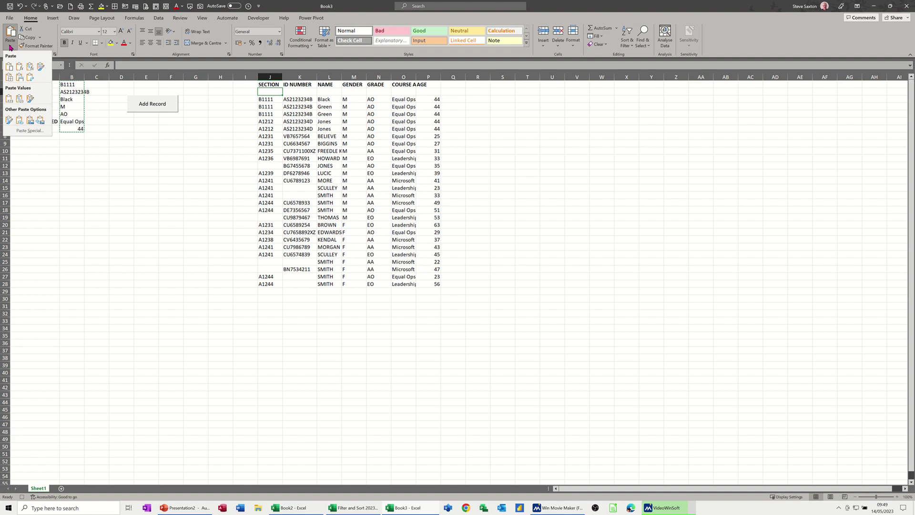
{"action": "left_click", "coordinate": [30, 78]}
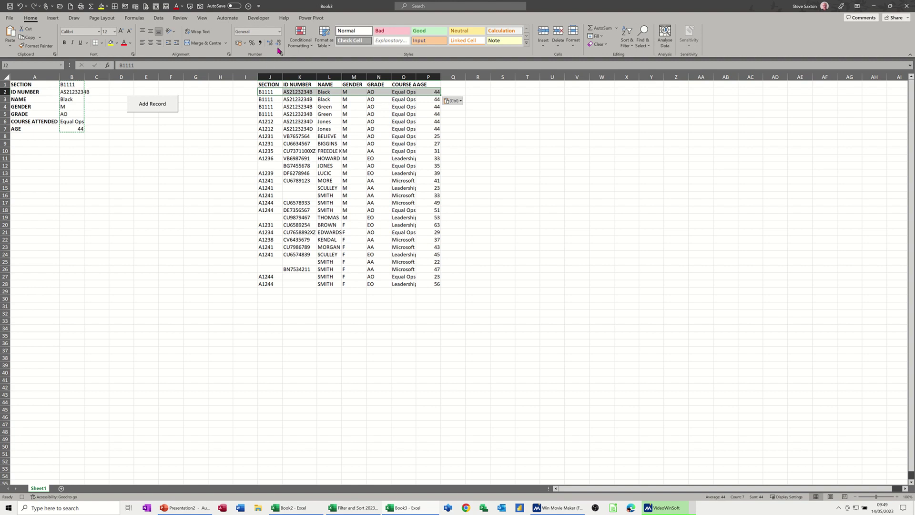
{"action": "left_click", "coordinate": [251, 18]}
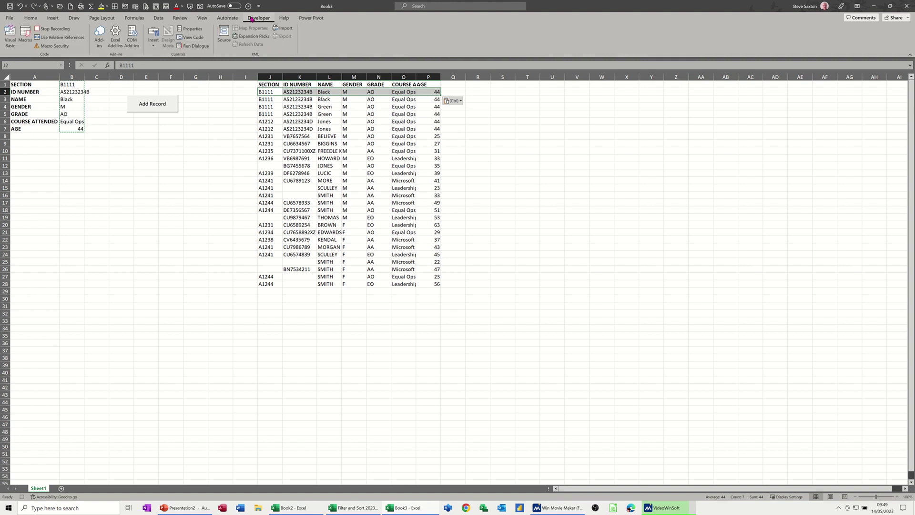
- Stop the macro recording and clear the copy marquee around the form
{"action": "left_click", "coordinate": [52, 29]}
{"action": "left_click", "coordinate": [324, 122]}
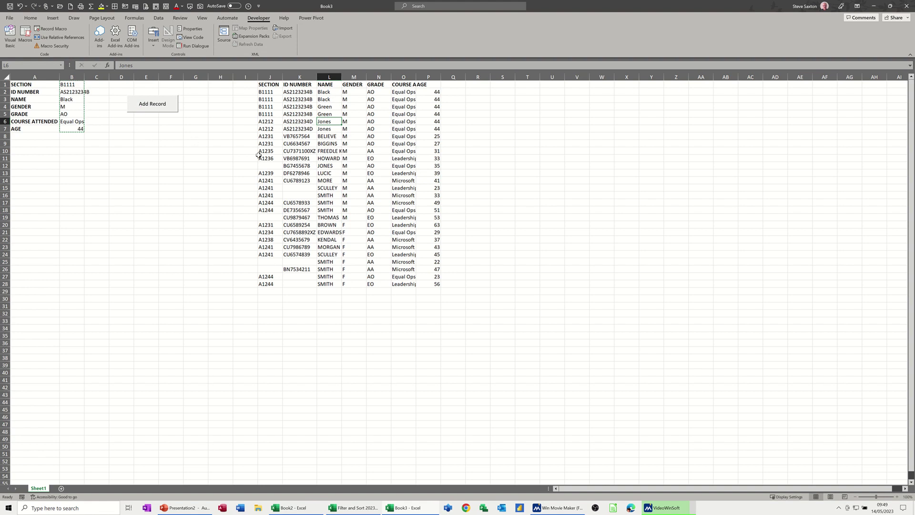
{"action": "key", "text": "Escape"}
- Draw a Form Control button just below the existing Add Record button
{"action": "left_click", "coordinate": [153, 37]}
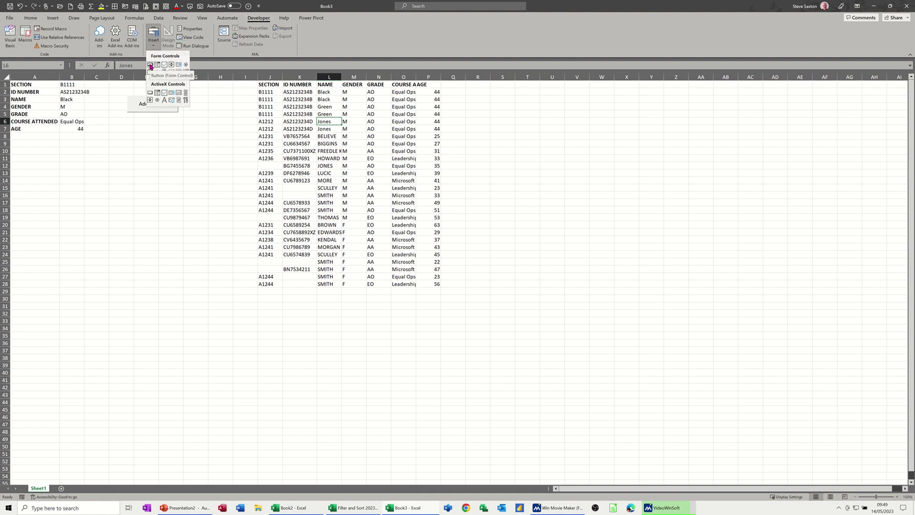
{"action": "left_click", "coordinate": [150, 65]}
{"action": "left_click_drag", "start_coordinate": [128, 125], "coordinate": [173, 141]}
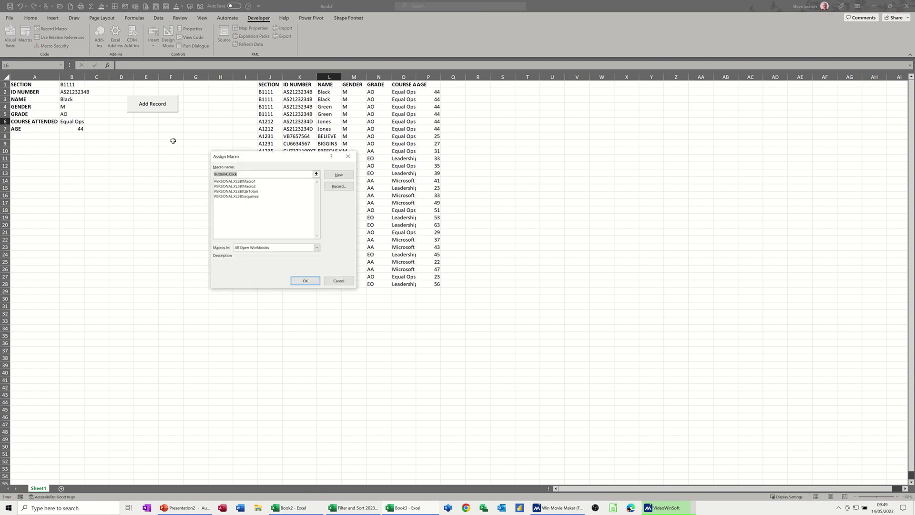
- Assign PERSONAL.XLSB!Macro2 to the new button and change its caption to 'Add Record'
{"action": "left_click", "coordinate": [235, 186]}
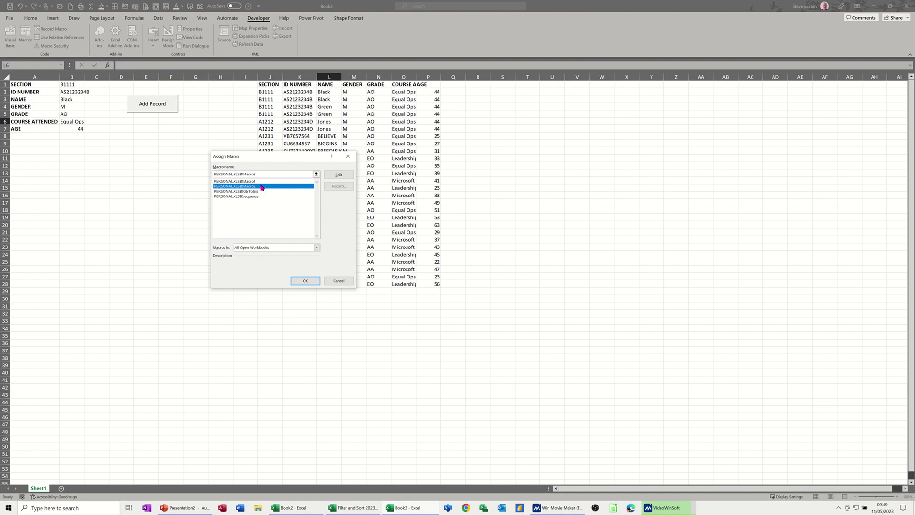
{"action": "left_click", "coordinate": [297, 281]}
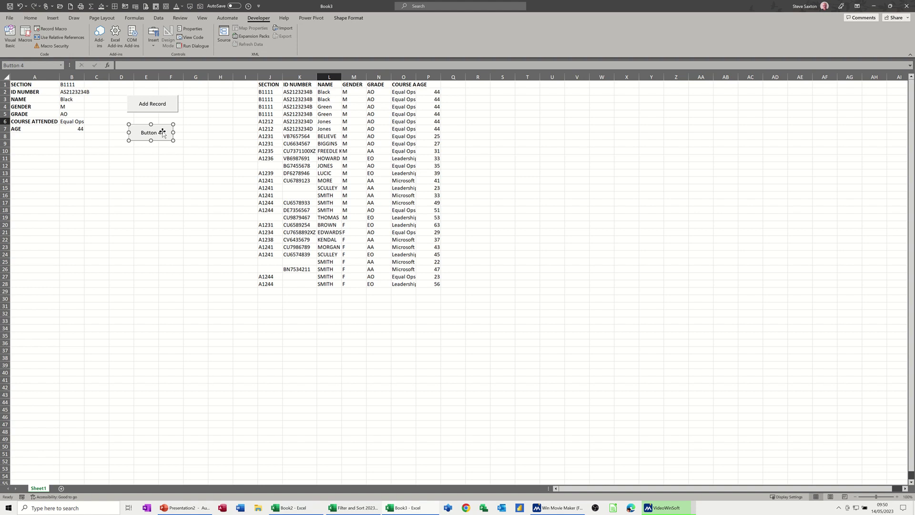
{"action": "left_click", "coordinate": [143, 133]}
{"action": "left_click", "coordinate": [142, 133]}
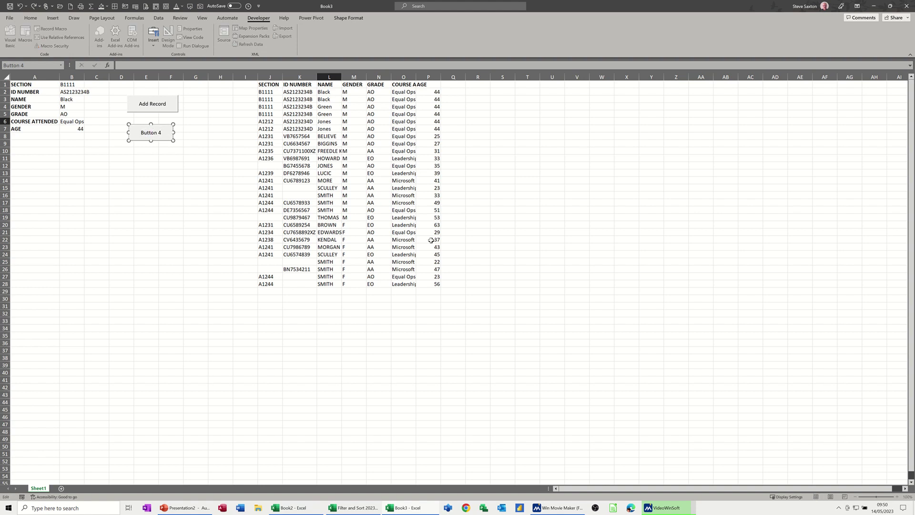
{"action": "key", "text": "Delete"}
{"action": "key", "text": "Delete"}
{"action": "key", "text": "Delete"}
{"action": "key", "text": "Delete"}
{"action": "key", "text": "Delete"}
{"action": "type", "text": "Add Record"}
- Set the form's section to D2222 and enter a new staff ID and name
{"action": "left_click", "coordinate": [156, 167]}
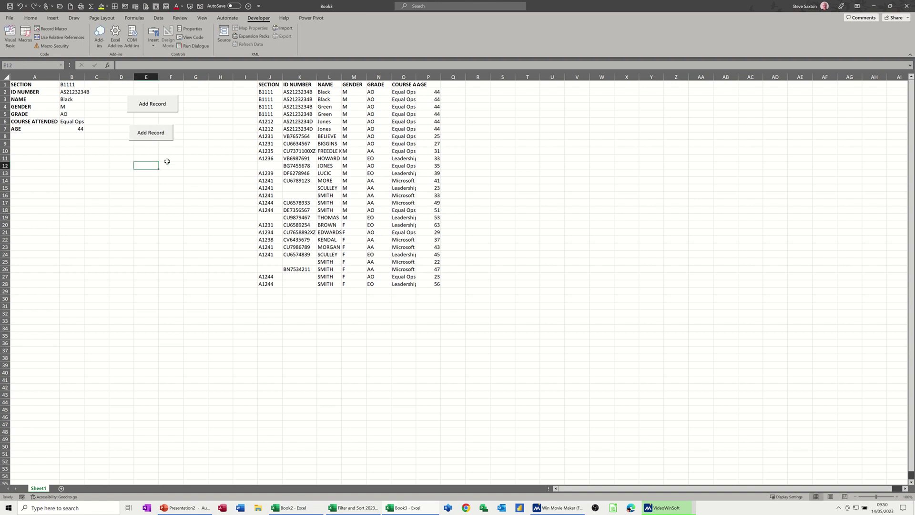
{"action": "left_click", "coordinate": [71, 84]}
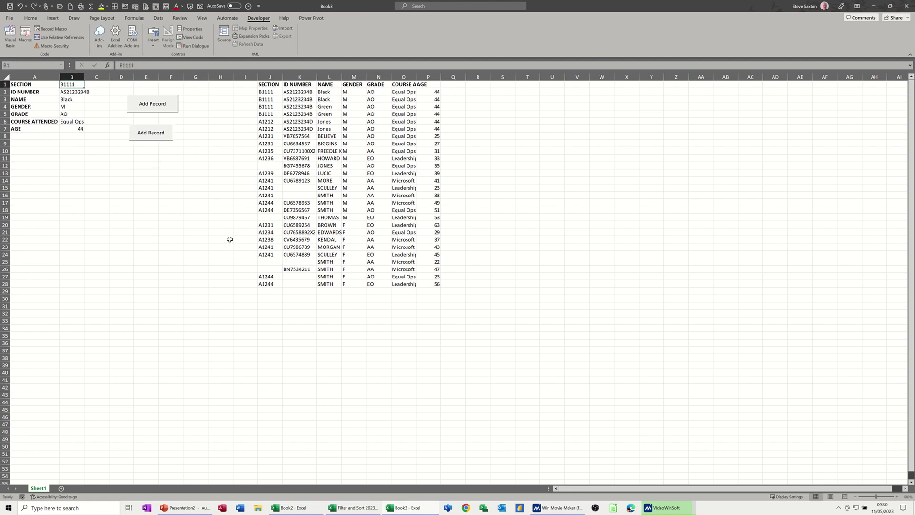
{"action": "type", "text": "D2222"}
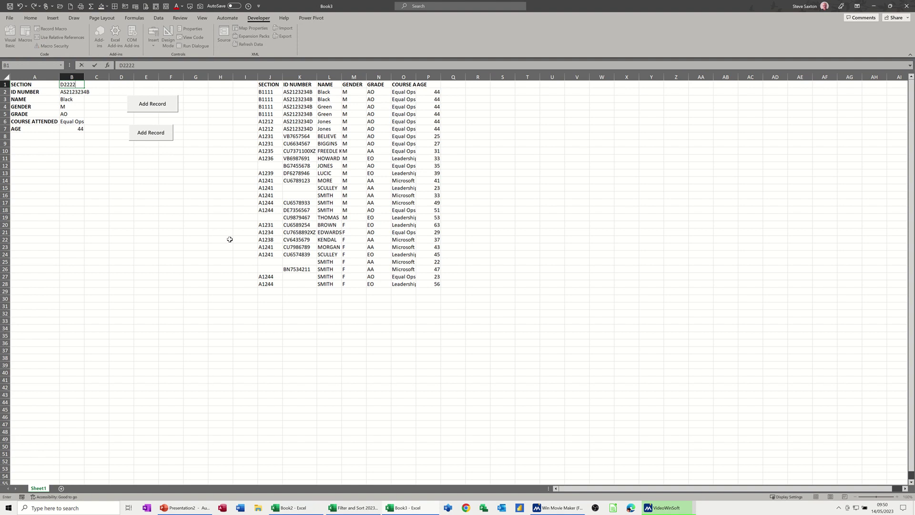
{"action": "key", "text": "Return"}
{"action": "type", "text": "AS"}
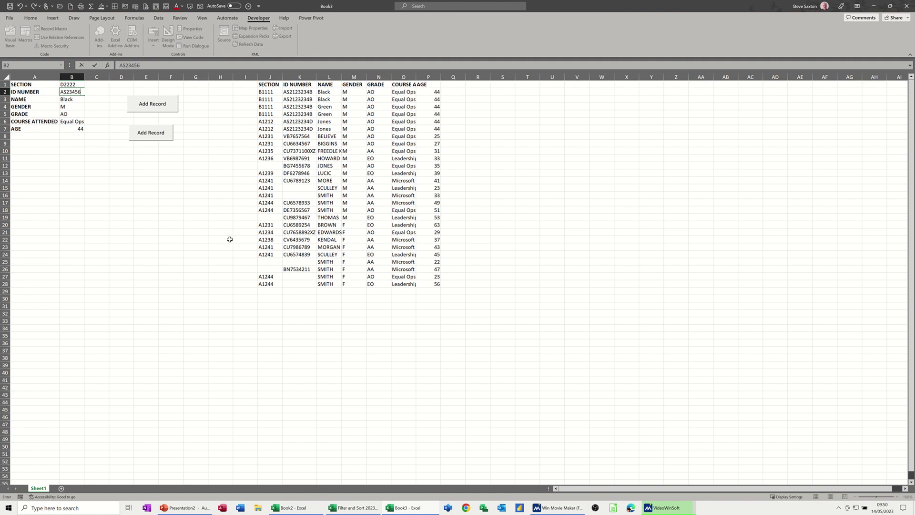
{"action": "left_click", "coordinate": [68, 98]}
{"action": "type", "text": "White"}
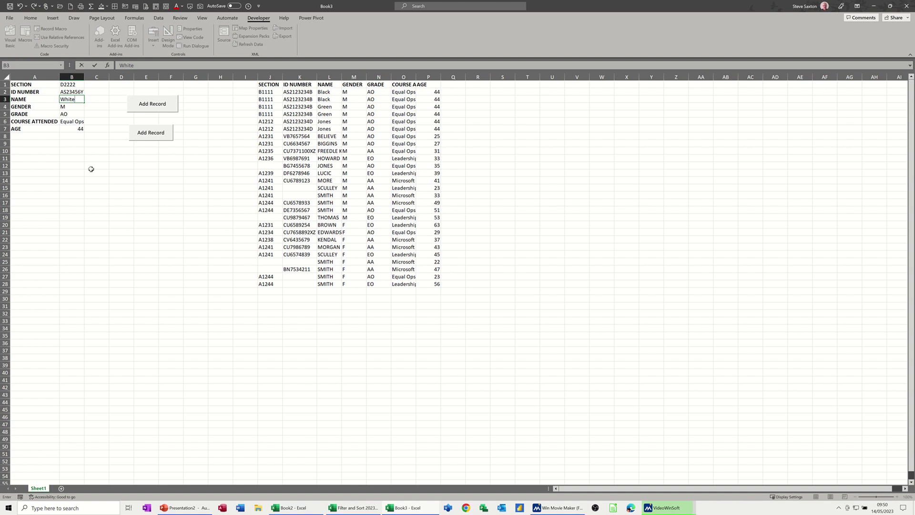
{"action": "left_click", "coordinate": [69, 105]}
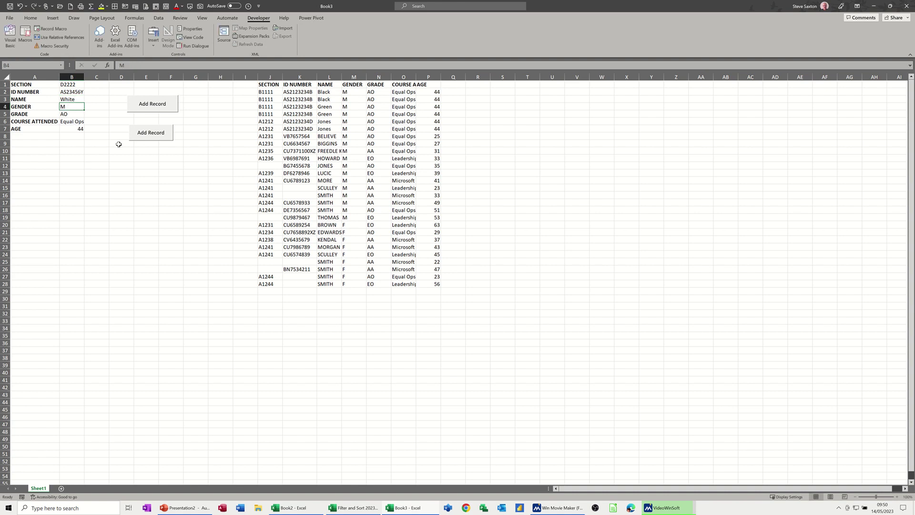
- Set the form's gender to F and grade to AA
{"action": "type", "text": "F"}
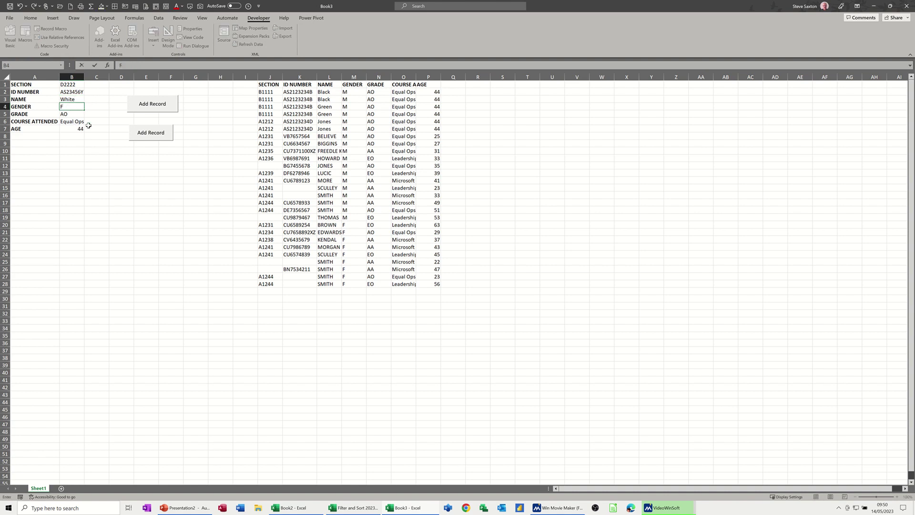
{"action": "key", "text": "Return"}
{"action": "type", "text": "AA"}
{"action": "key", "text": "Return"}
{"action": "key", "text": "Return"}
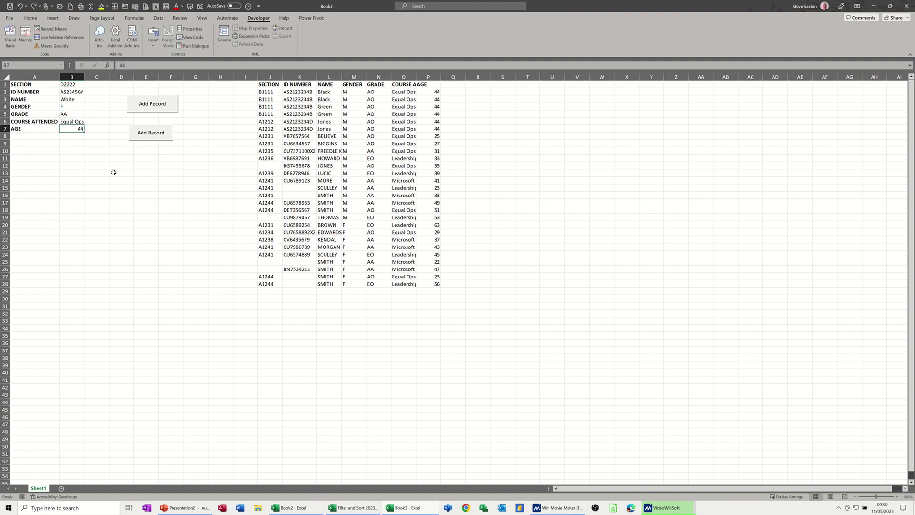
- Enter age 23, then run the new Add Record button to insert the D2222 record at the top
{"action": "type", "text": "23"}
{"action": "left_click", "coordinate": [95, 165]}
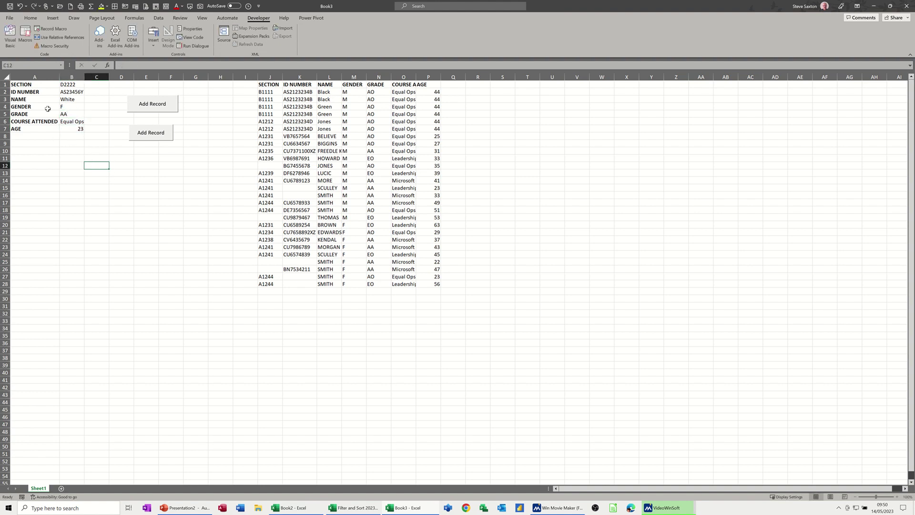
{"action": "left_click", "coordinate": [151, 135]}
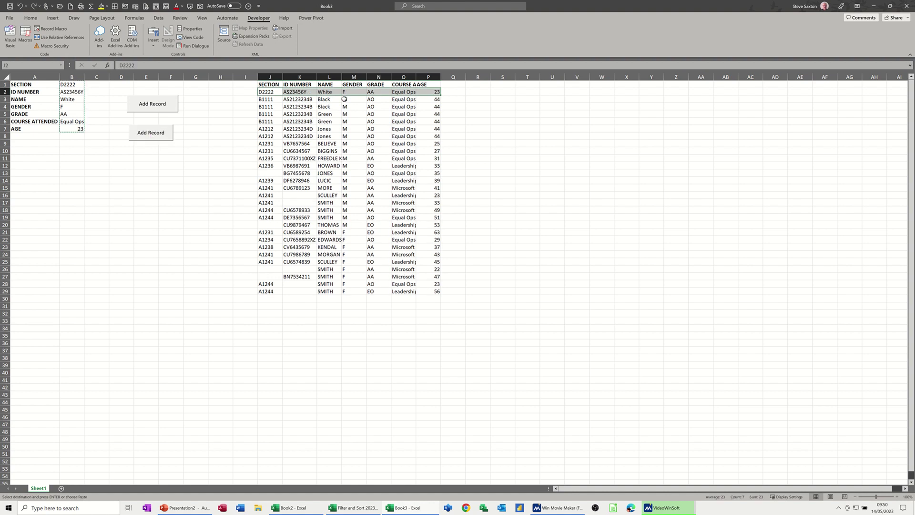